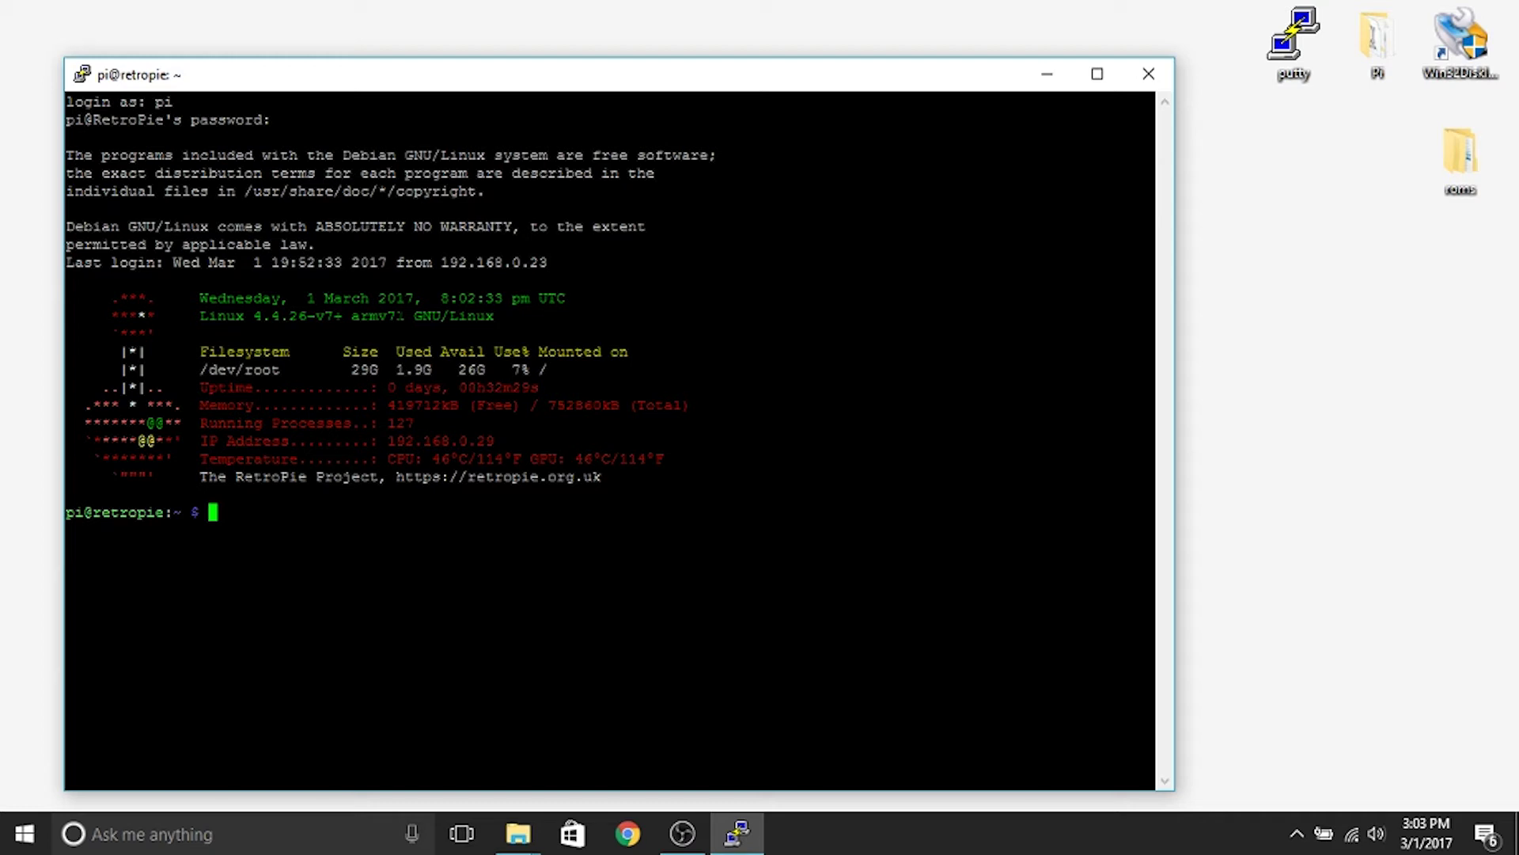
Run sudo apt-get install python-pygame, which reports python-pygame is already the newest version
{"action": "type", "text": "sudo apt-get "}
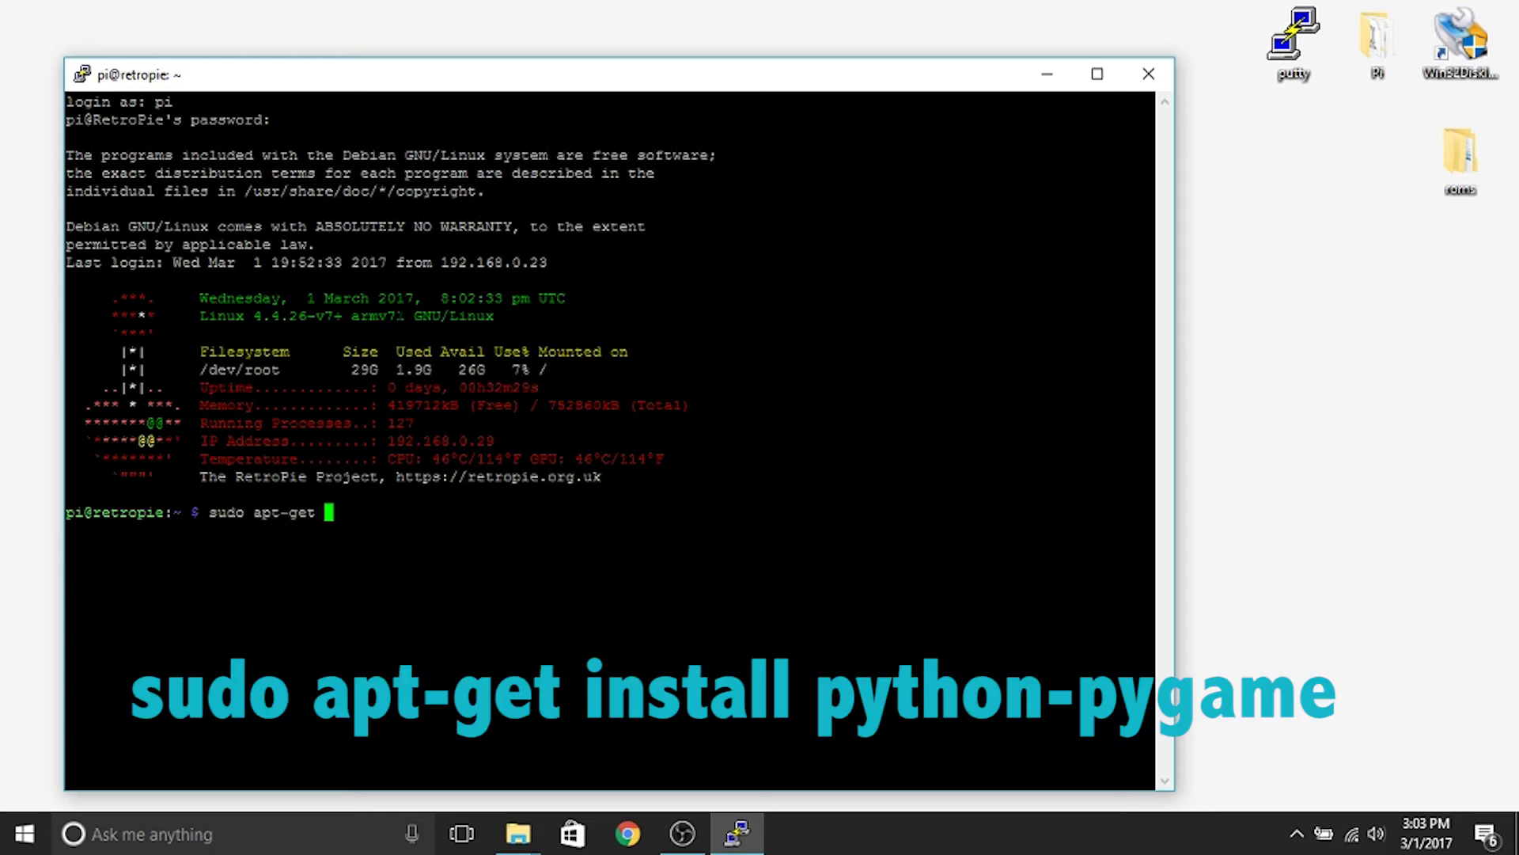
{"action": "type", "text": "install python-"}
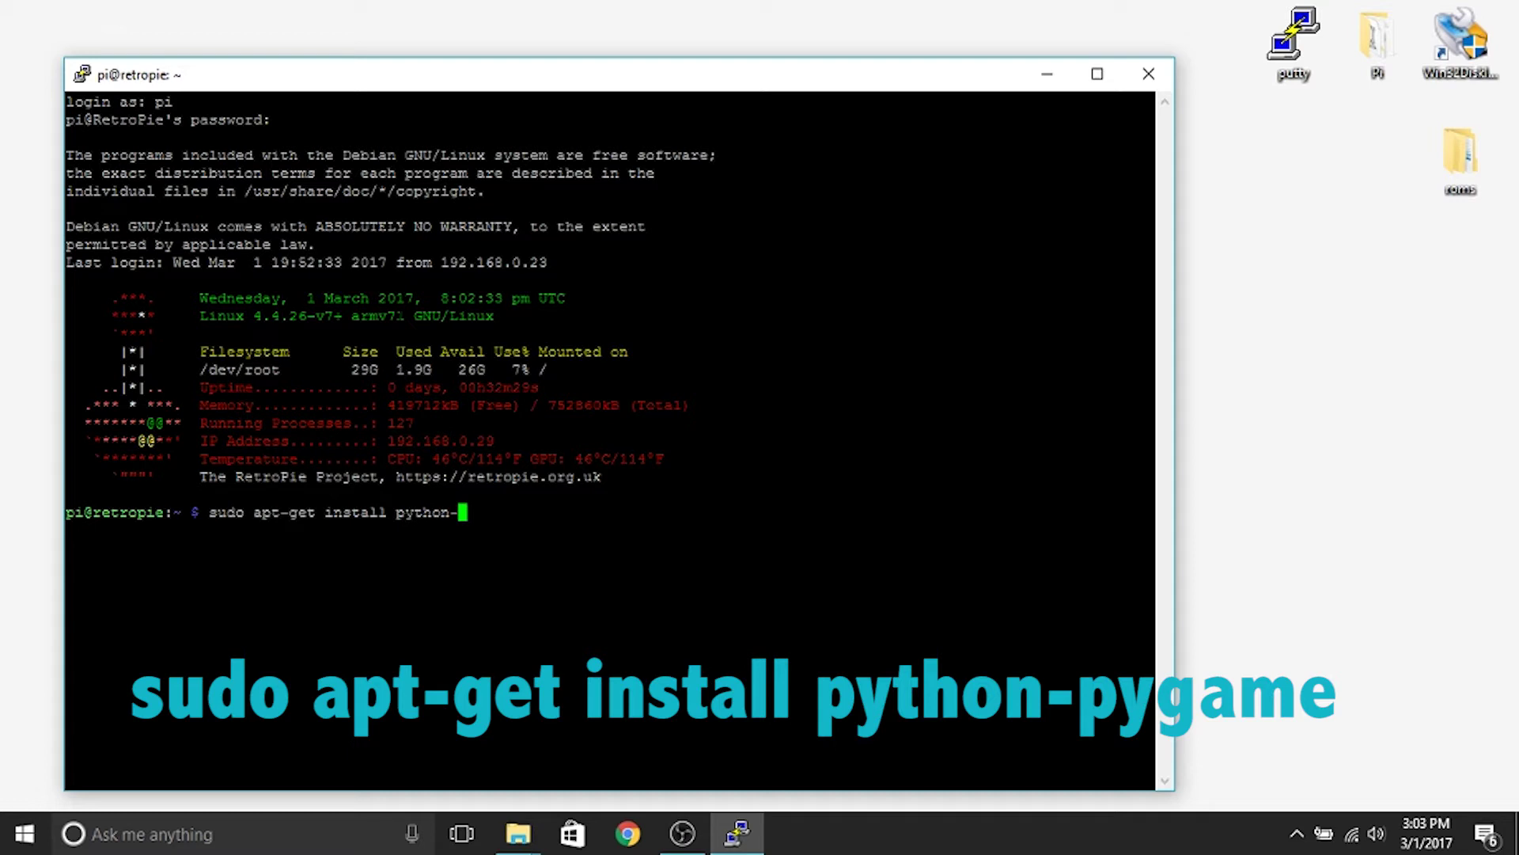
{"action": "type", "text": "pygame"}
{"action": "key", "text": "Return"}
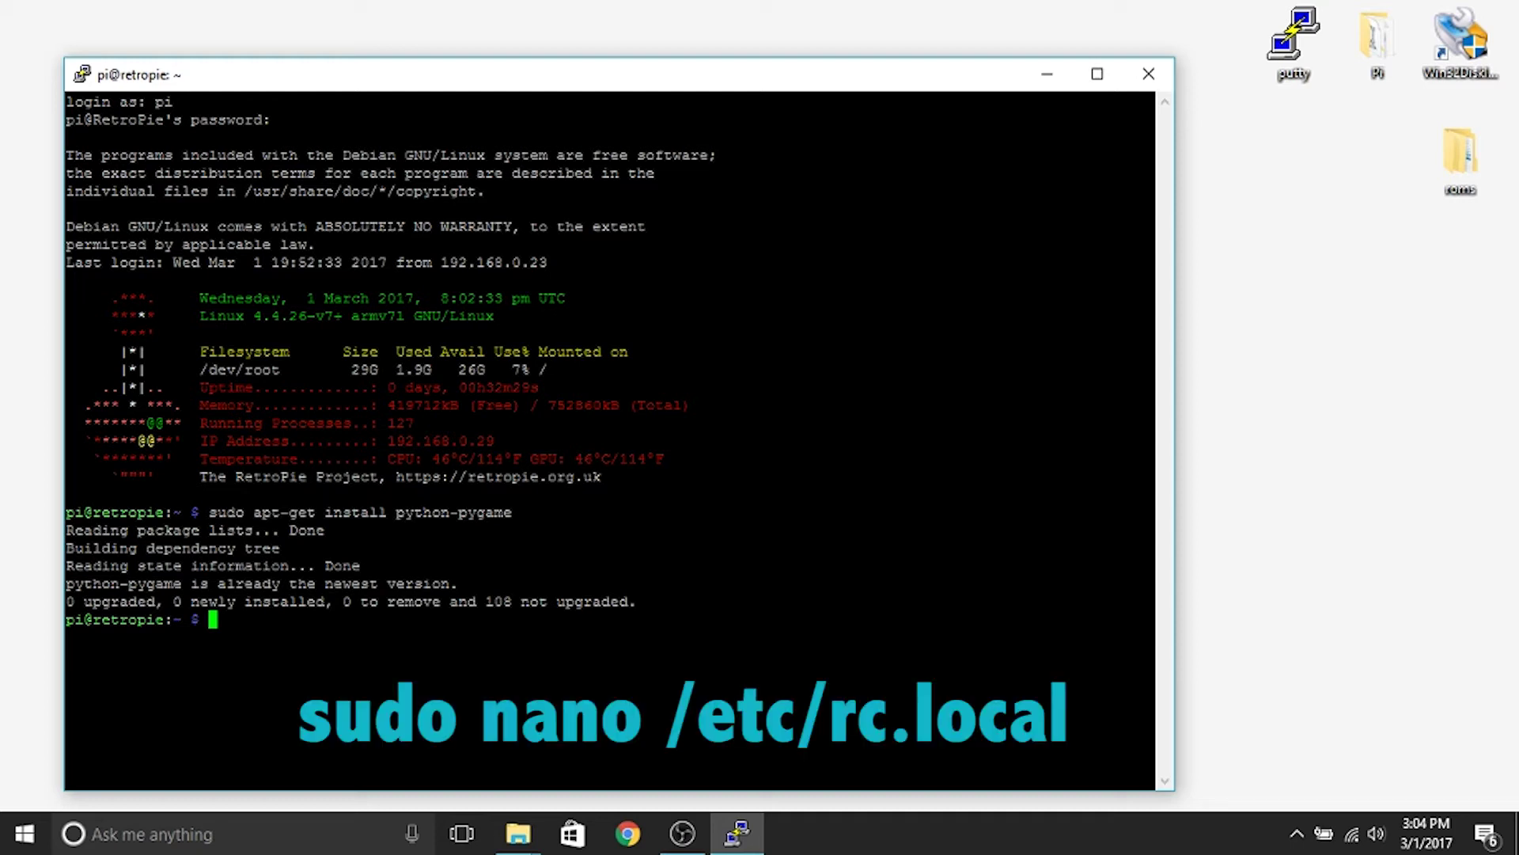
Open /etc/rc.local in nano with sudo
{"action": "type", "text": "sudo nano /etc"}
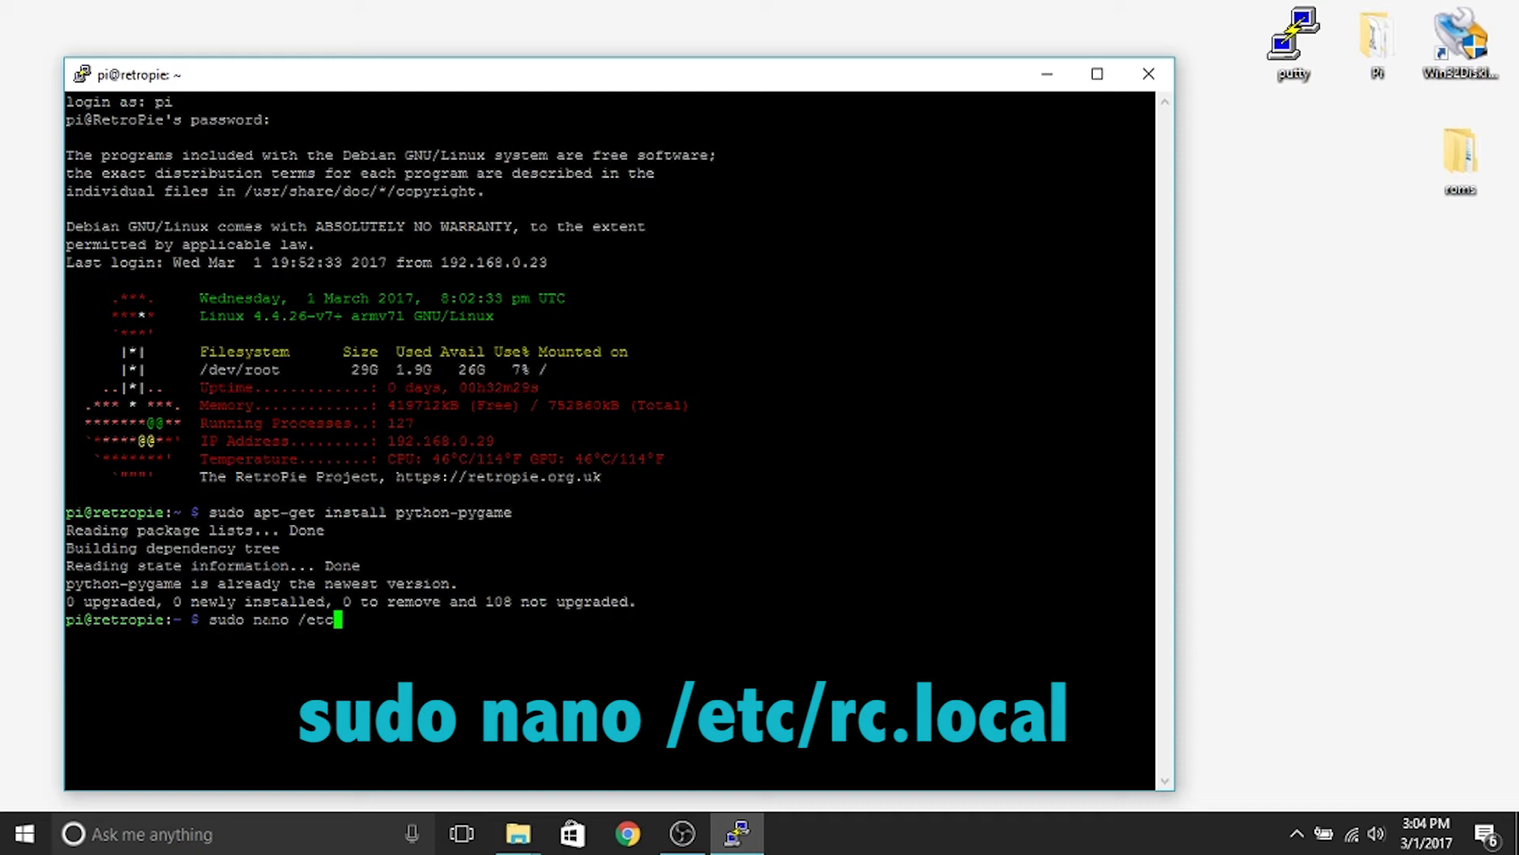
{"action": "type", "text": "/rc.local"}
{"action": "key", "text": "Return"}
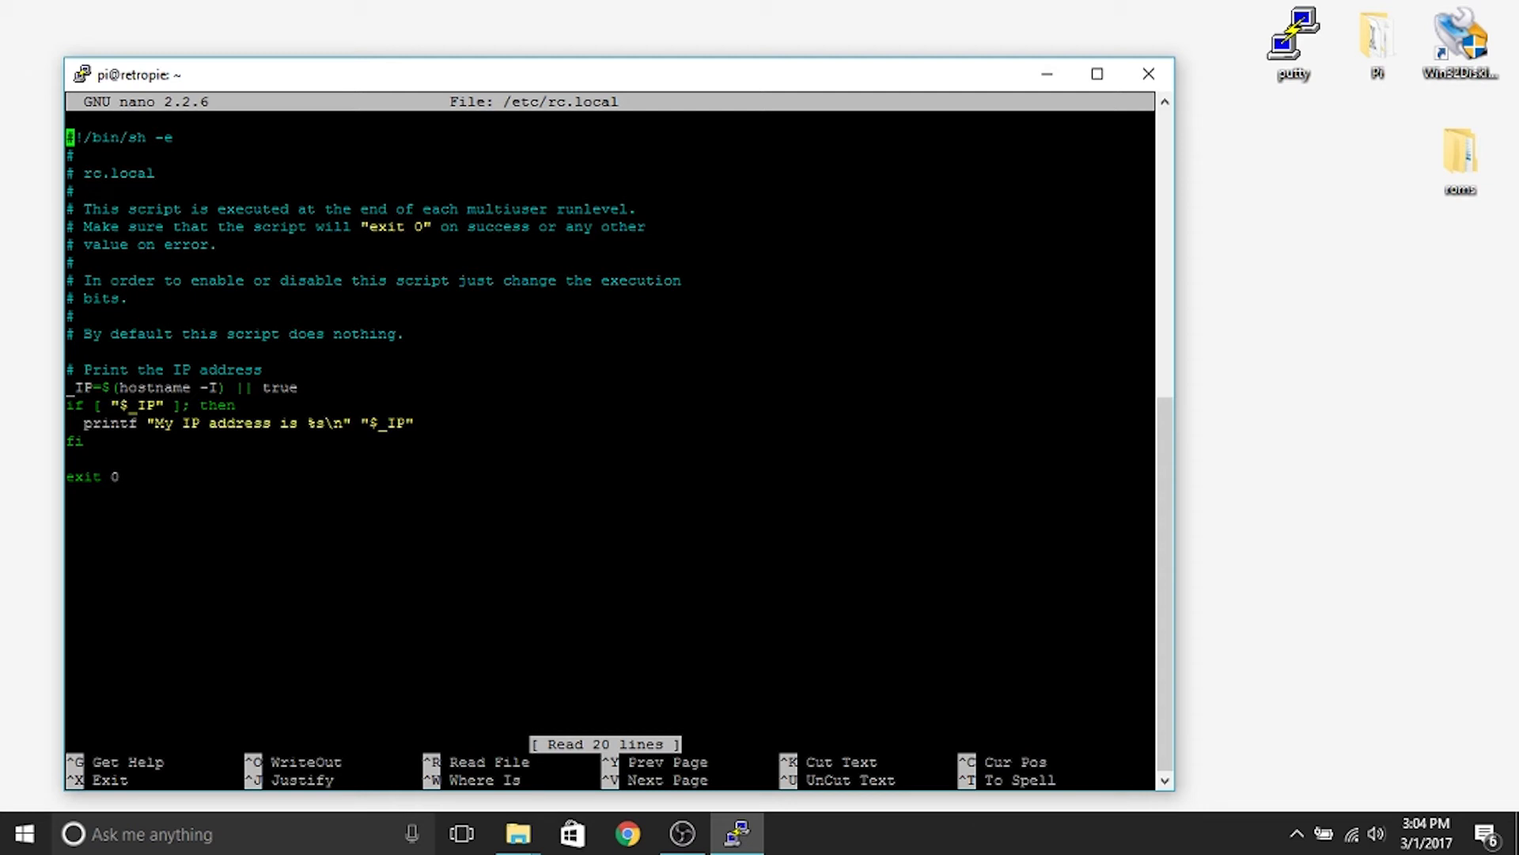
Add '(sudo python /home/pi/RetroPie/roms/music/scripts/backgroundmusic.py) &' above exit 0, then exit nano
{"action": "key", "text": "Down"}
{"action": "key", "text": "Down"}
{"action": "key", "text": "Down"}
{"action": "key", "text": "Down"}
{"action": "key", "text": "Down"}
{"action": "key", "text": "Down"}
{"action": "key", "text": "Down"}
{"action": "key", "text": "Down"}
{"action": "key", "text": "Down"}
{"action": "key", "text": "Down"}
{"action": "key", "text": "Down"}
{"action": "key", "text": "Down"}
{"action": "key", "text": "Down"}
{"action": "key", "text": "Down"}
{"action": "key", "text": "Down"}
{"action": "key", "text": "Down"}
{"action": "key", "text": "Down"}
{"action": "key", "text": "Down"}
{"action": "key", "text": "Down"}
{"action": "key", "text": "Up"}
{"action": "key", "text": "Up"}
{"action": "key", "text": "Down"}
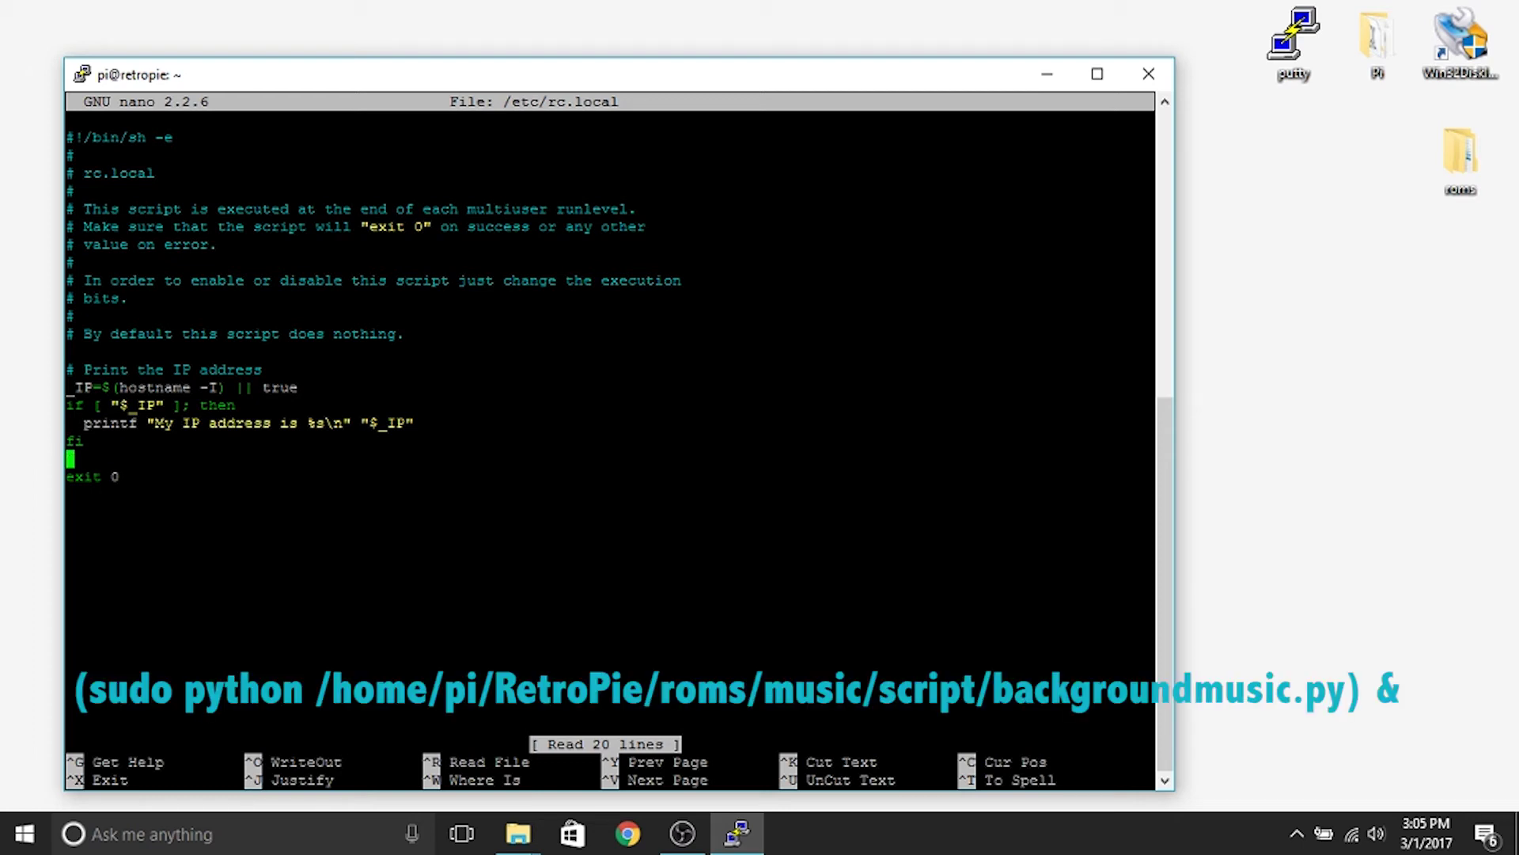
{"action": "type", "text": "(sudo"}
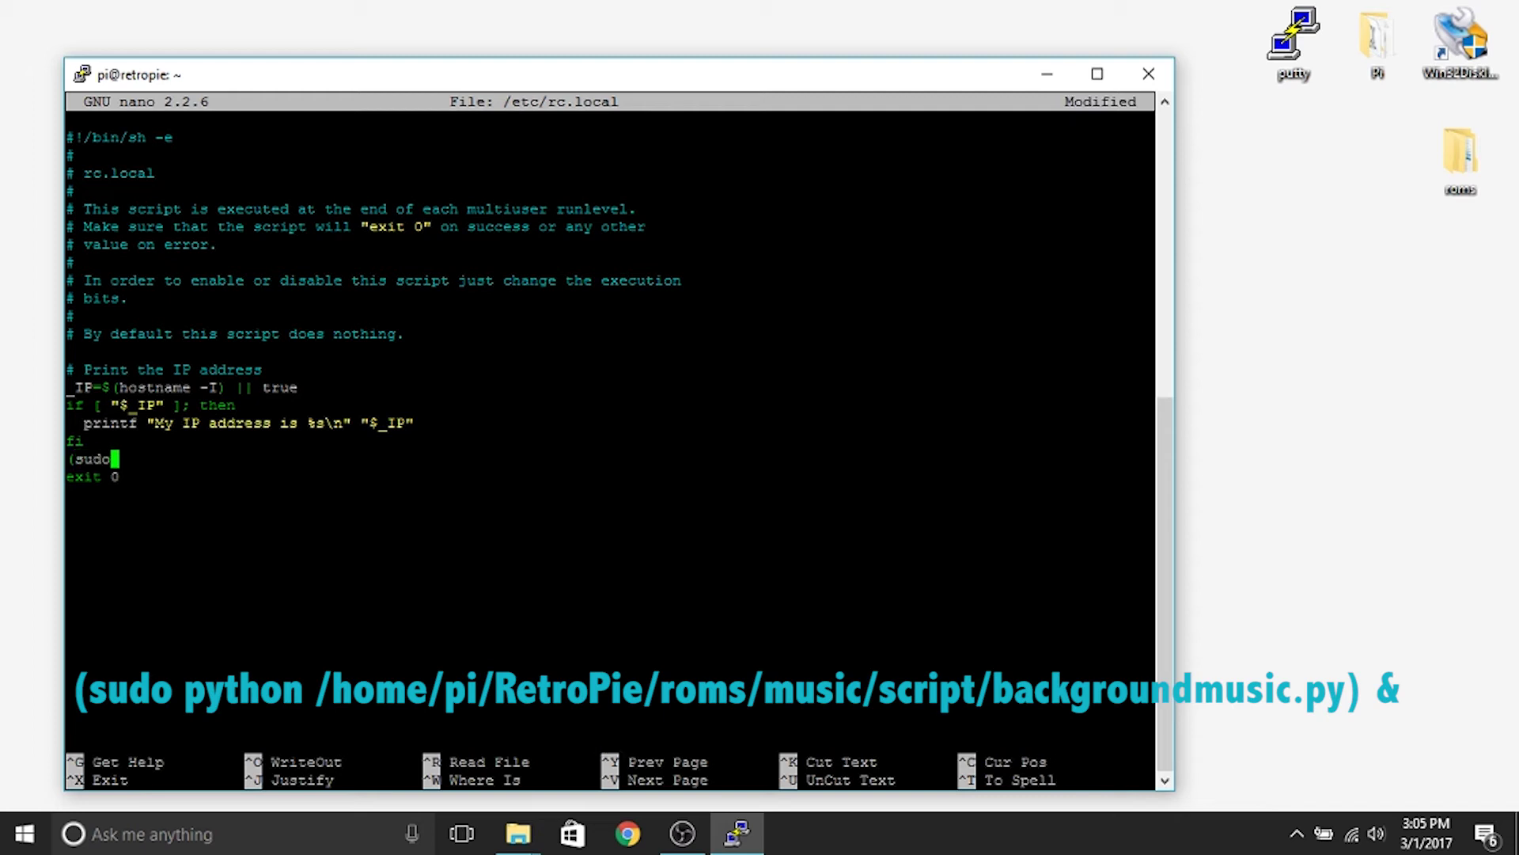
{"action": "type", "text": " python /home/pi"}
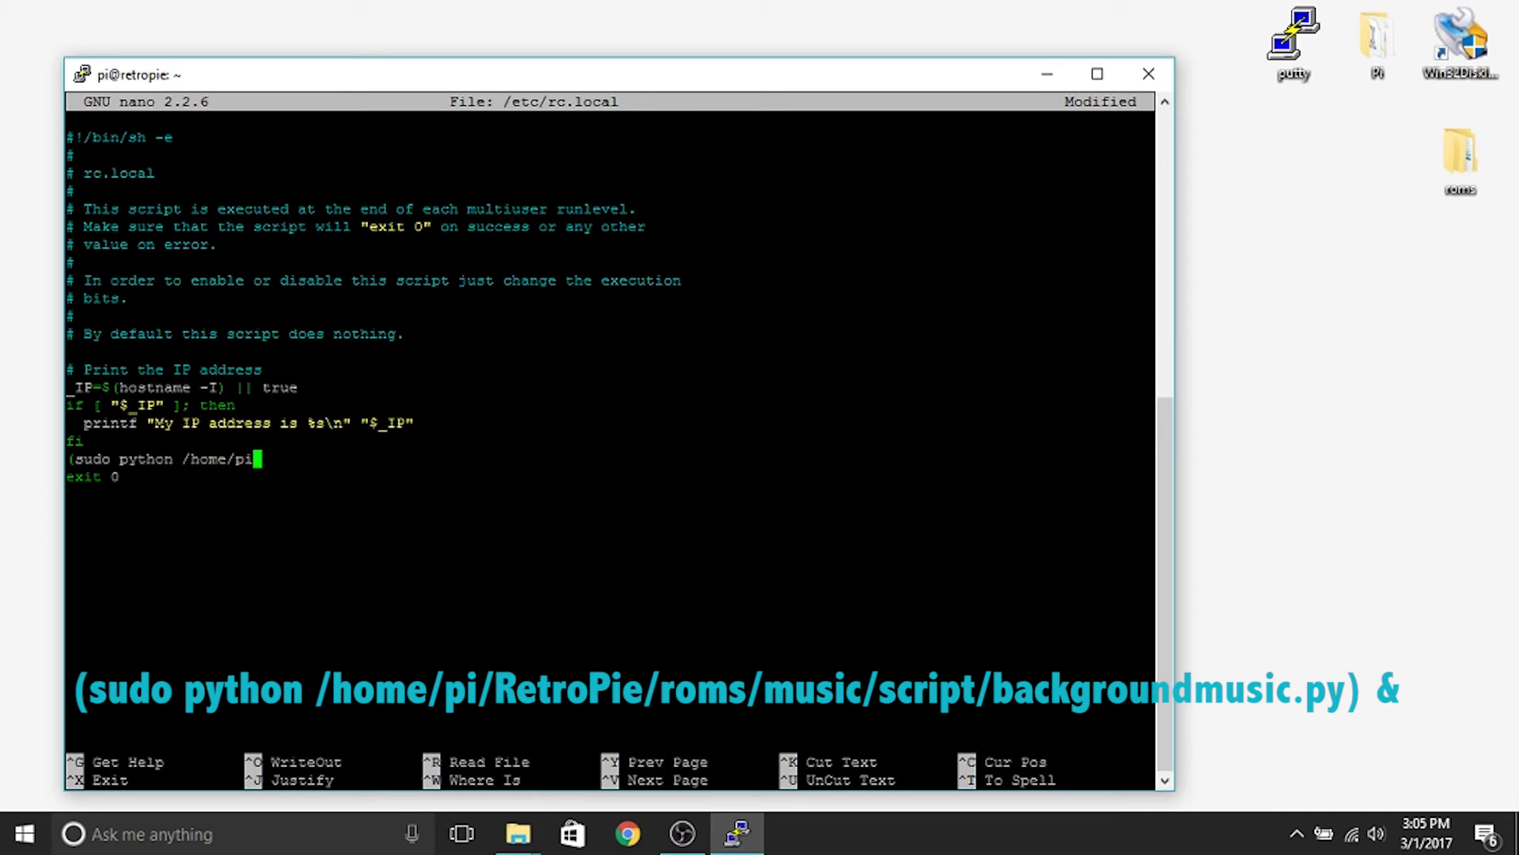
{"action": "type", "text": "/RetroPie/roms"}
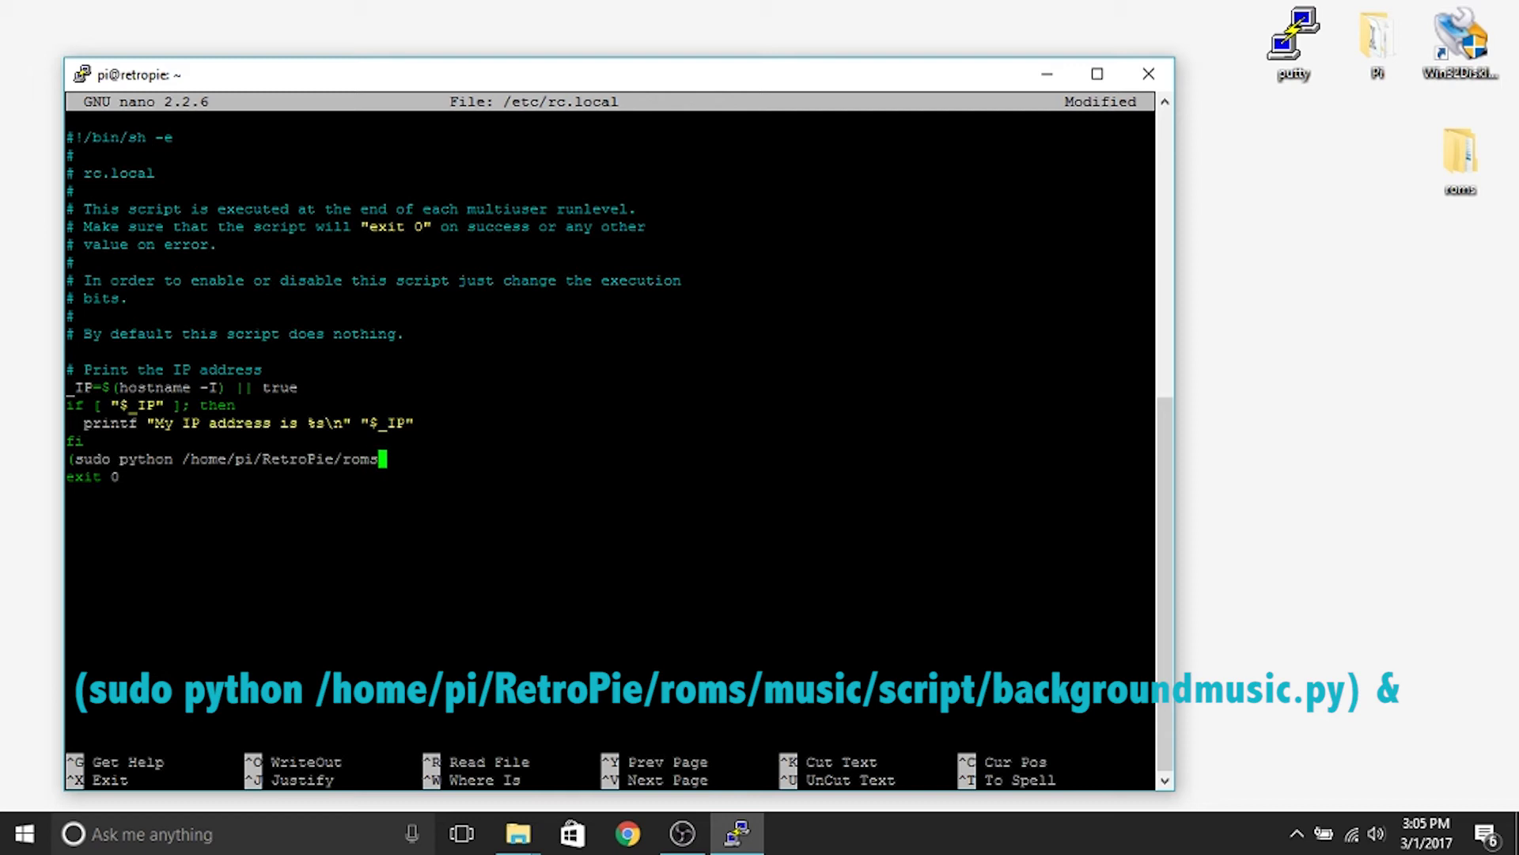
{"action": "type", "text": "/music/scripts"}
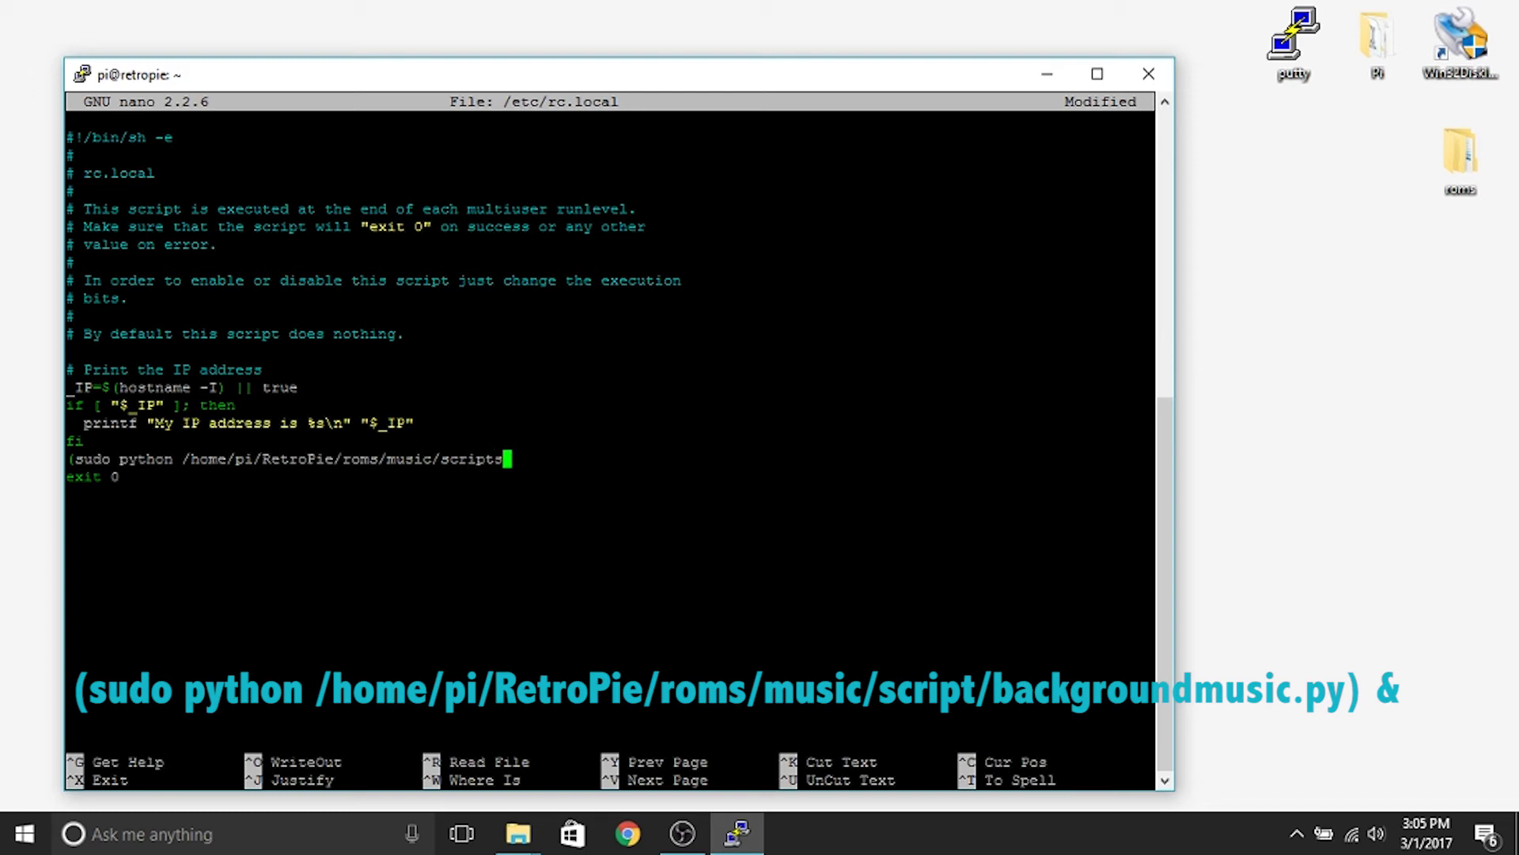
{"action": "type", "text": "/backgroundmusic"}
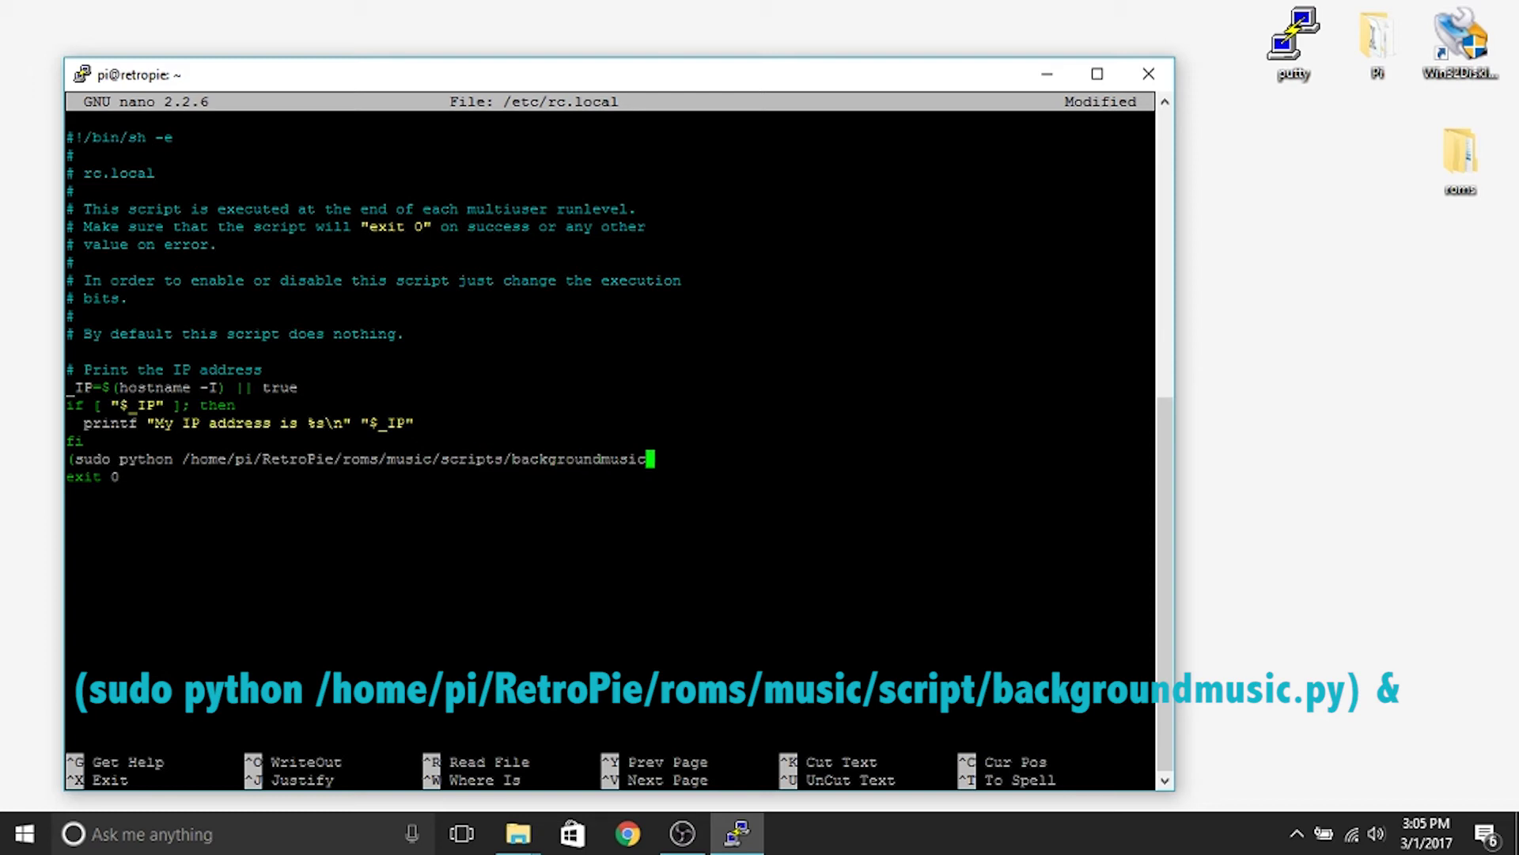
{"action": "type", "text": ".py) &"}
{"action": "key", "text": "Return"}
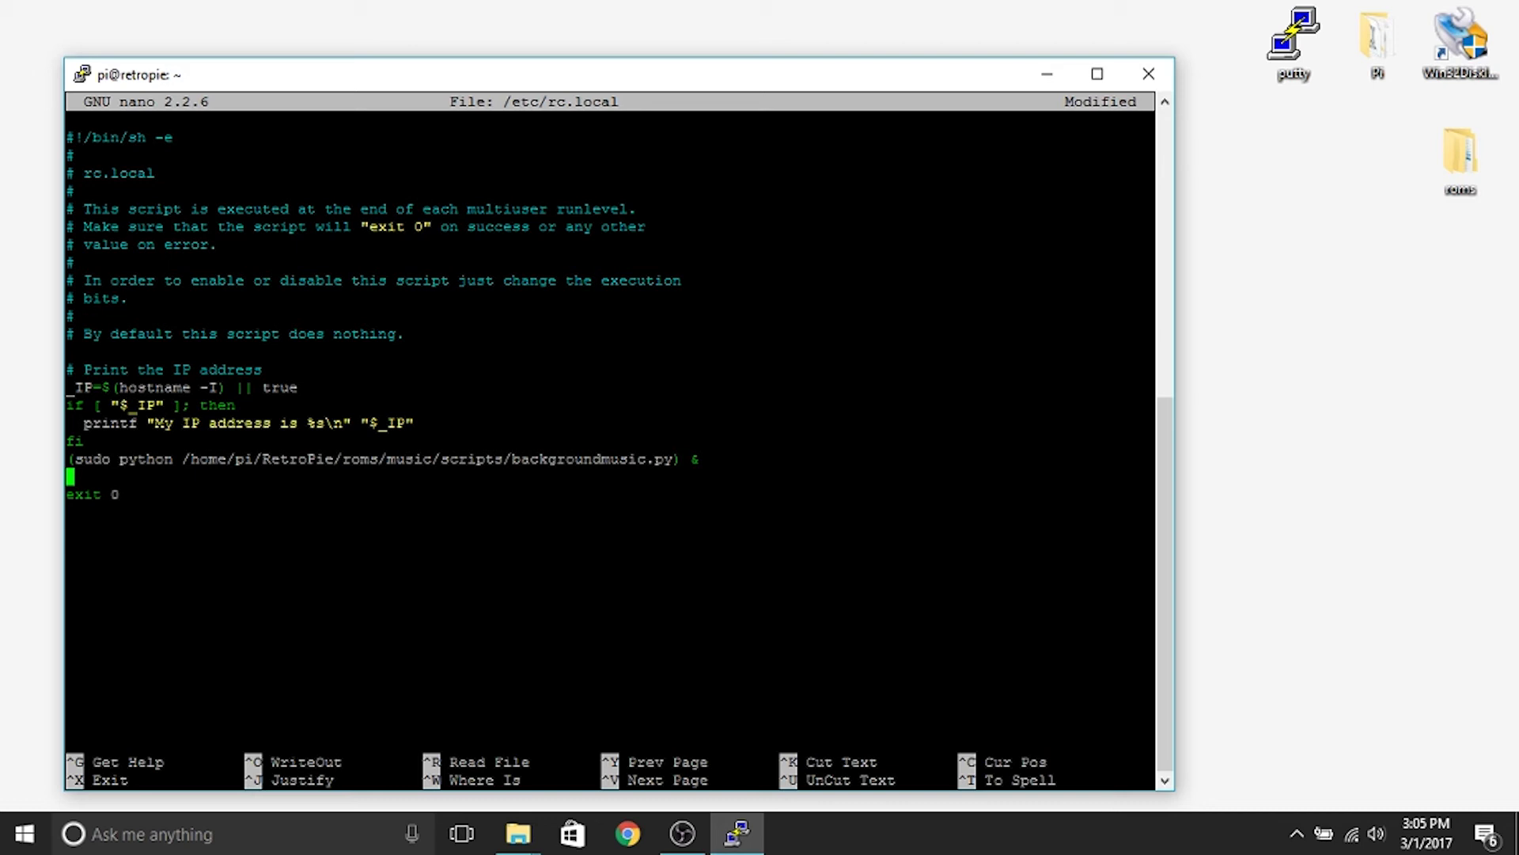
{"action": "key", "text": "ctrl+x"}
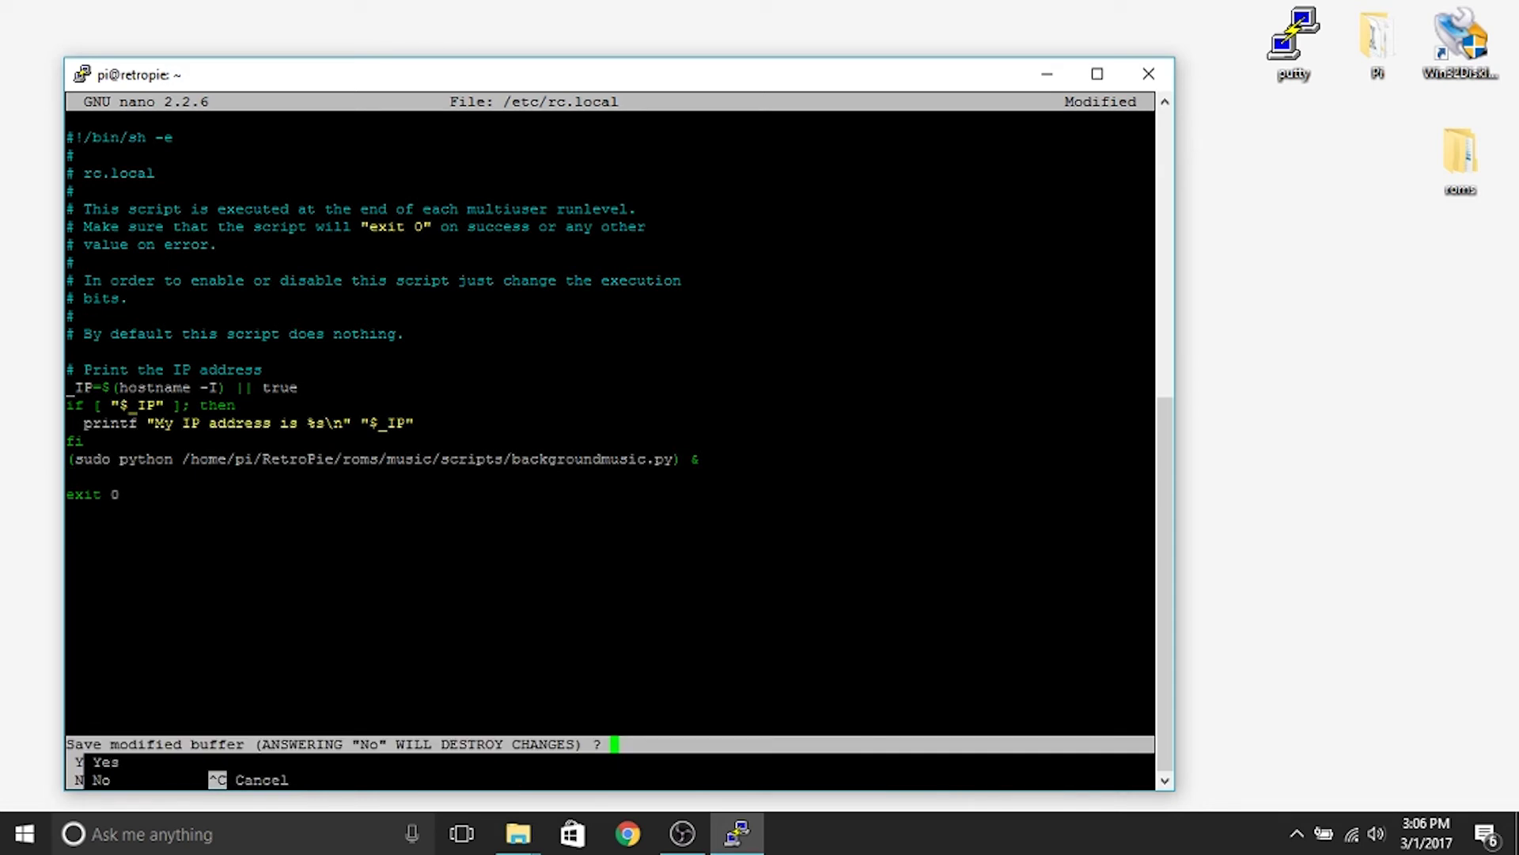
Confirm saving the changes under the file name /etc/rc.local
{"action": "key", "text": "y"}
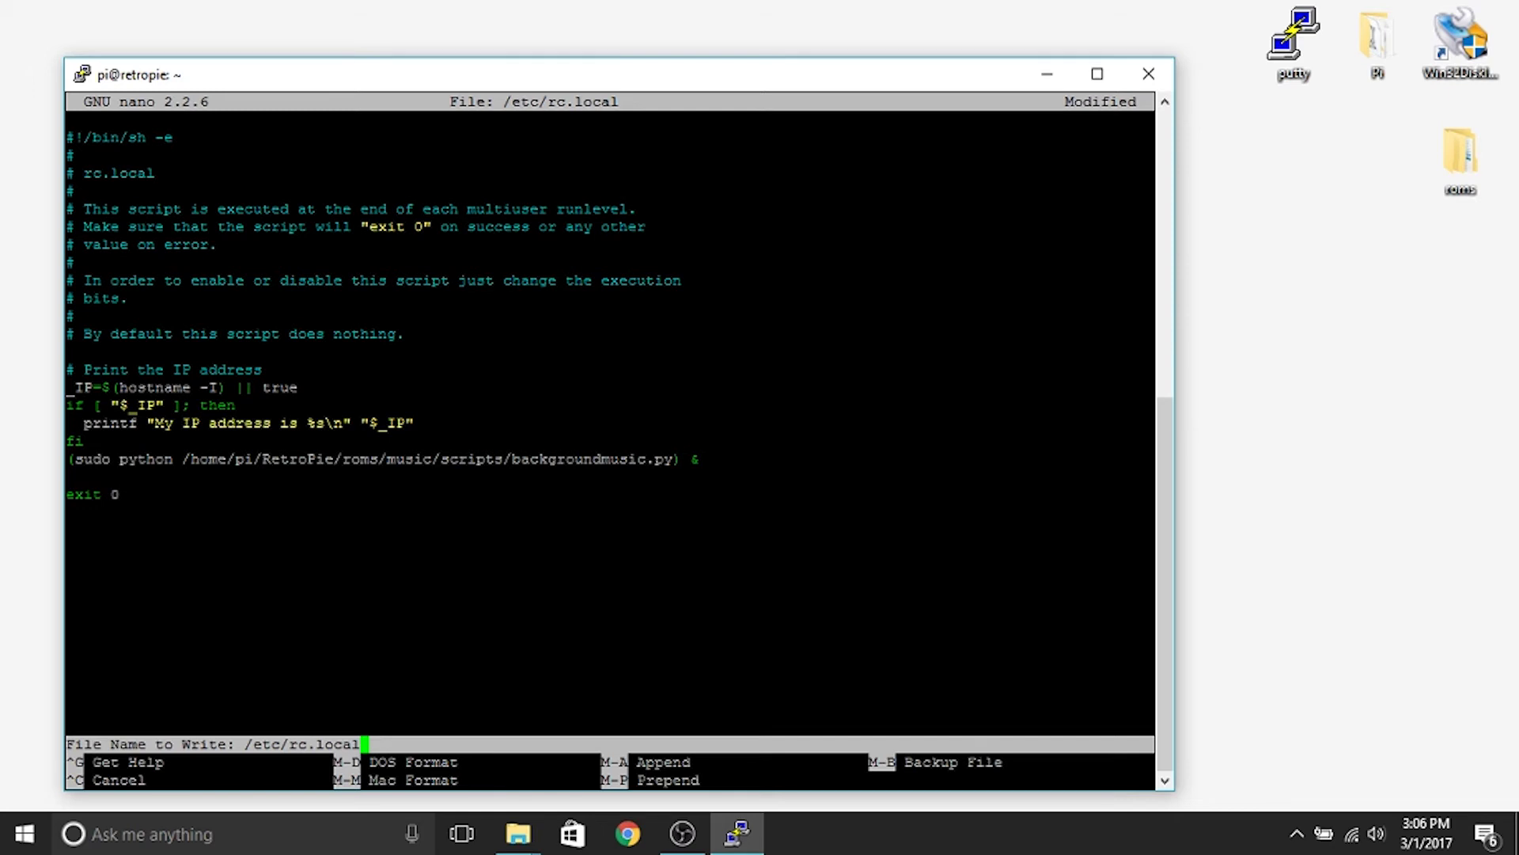
{"action": "key", "text": "Return"}
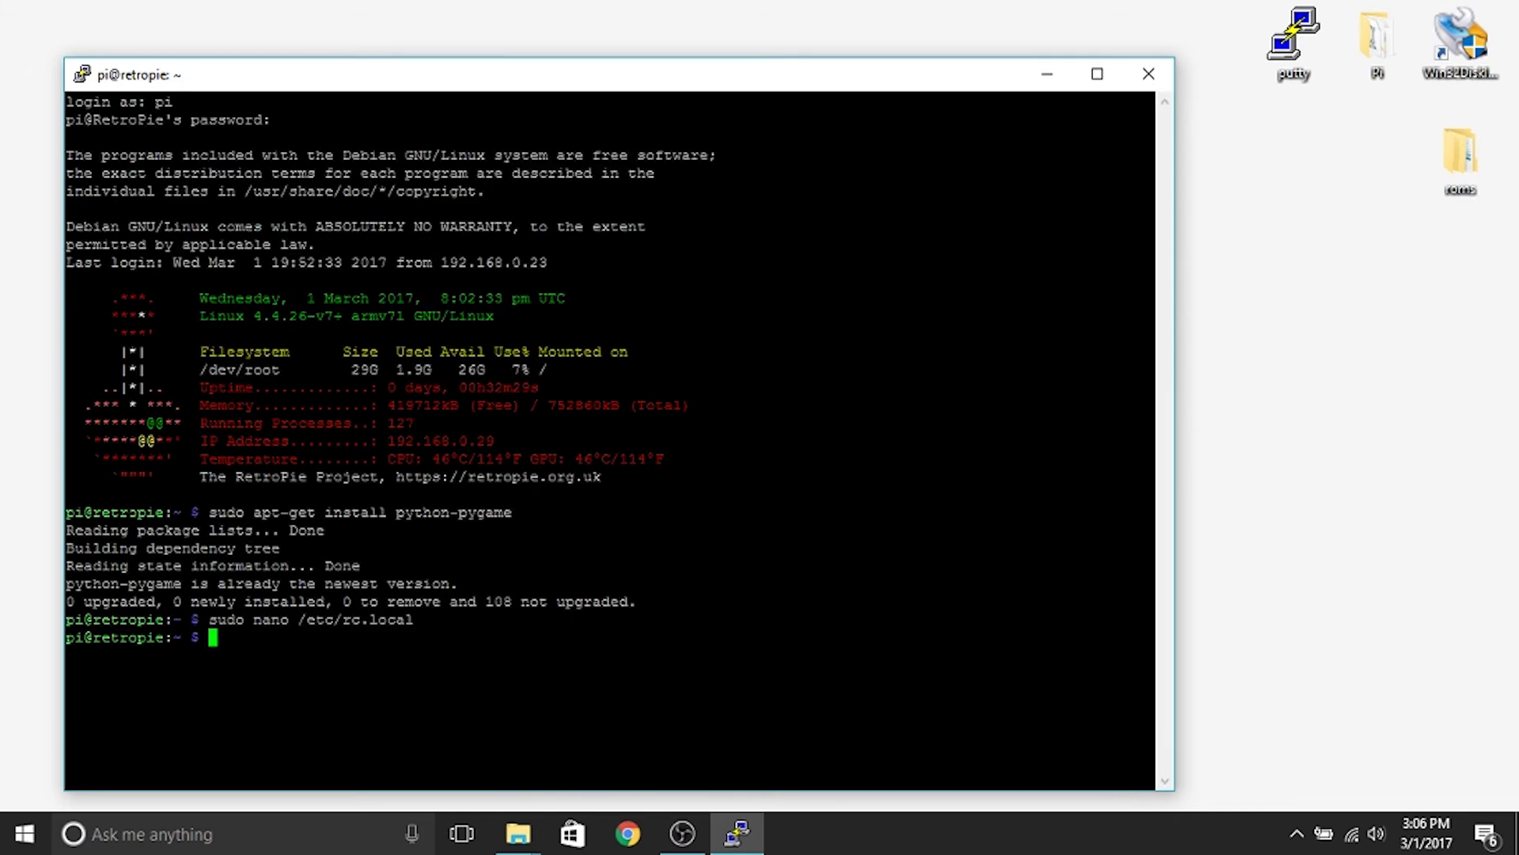